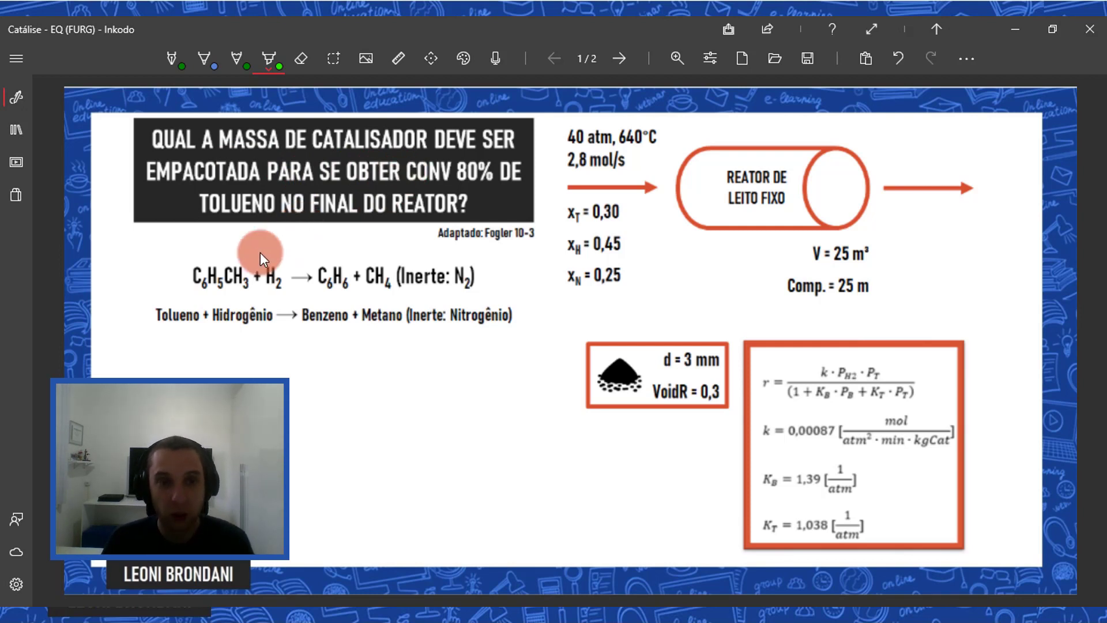
pyautogui.moveTo(186, 276); pyautogui.dragTo(457, 279)
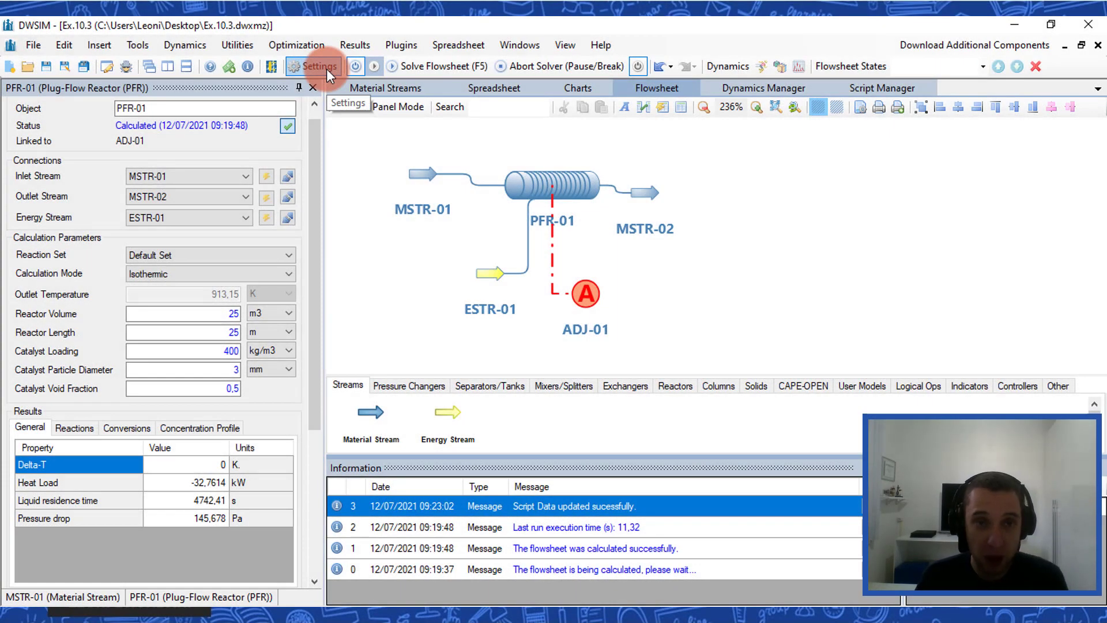
# Review the simulation's selected compounds and its added thermodynamic property package in the flowsheet settings
pyautogui.click(326, 68)
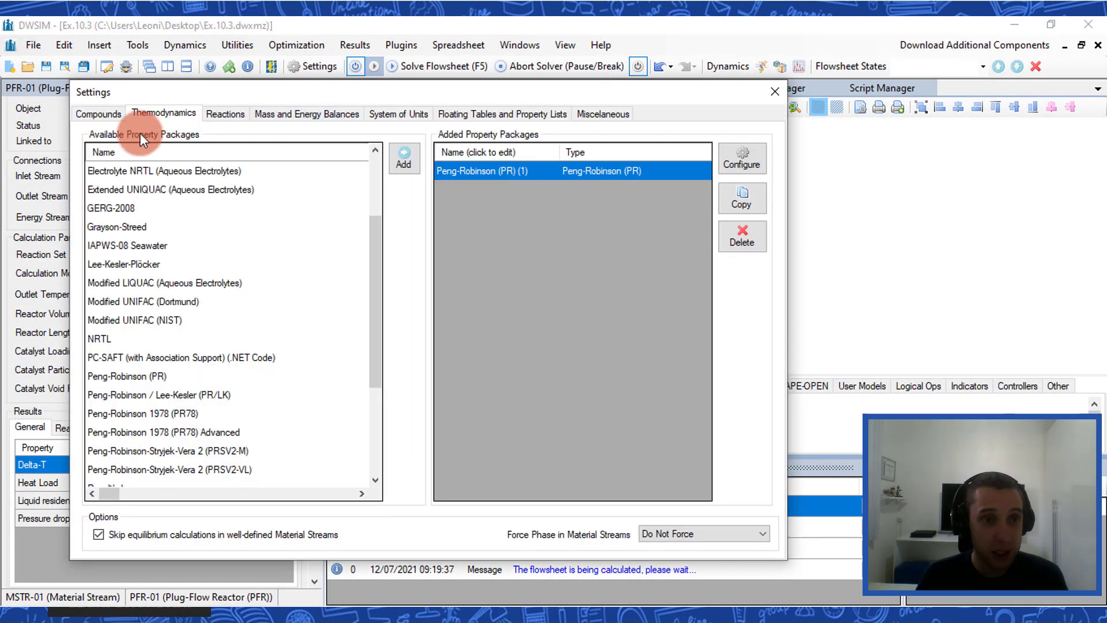
pyautogui.click(105, 116)
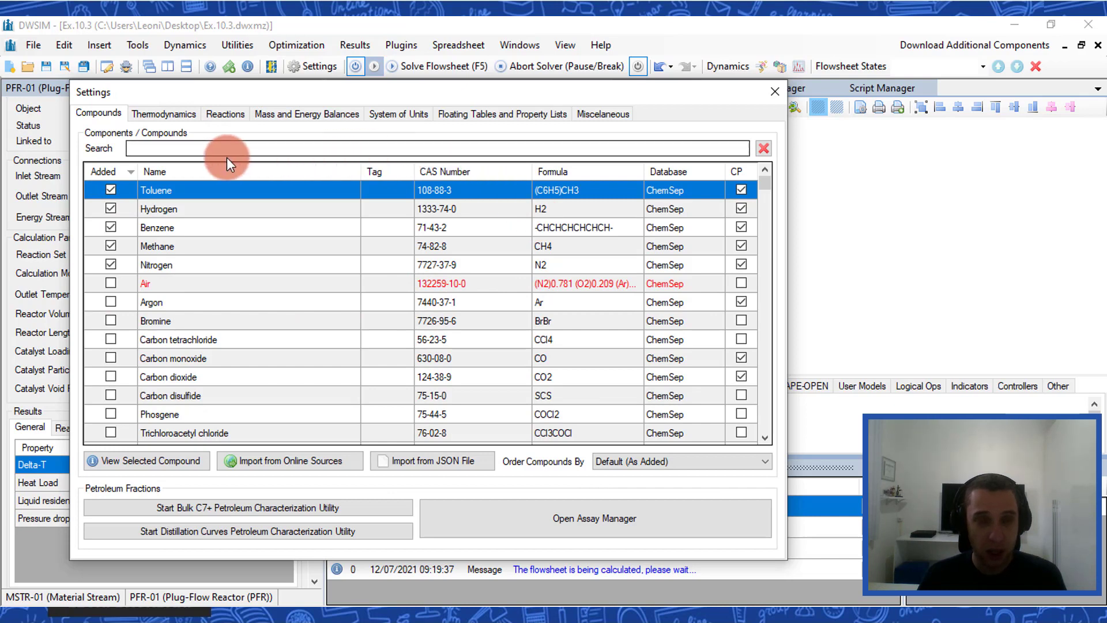
pyautogui.click(165, 113)
pyautogui.moveTo(376, 243)
pyautogui.mouseDown()
pyautogui.moveTo(375, 291)
pyautogui.moveTo(380, 248)
pyautogui.mouseUp()
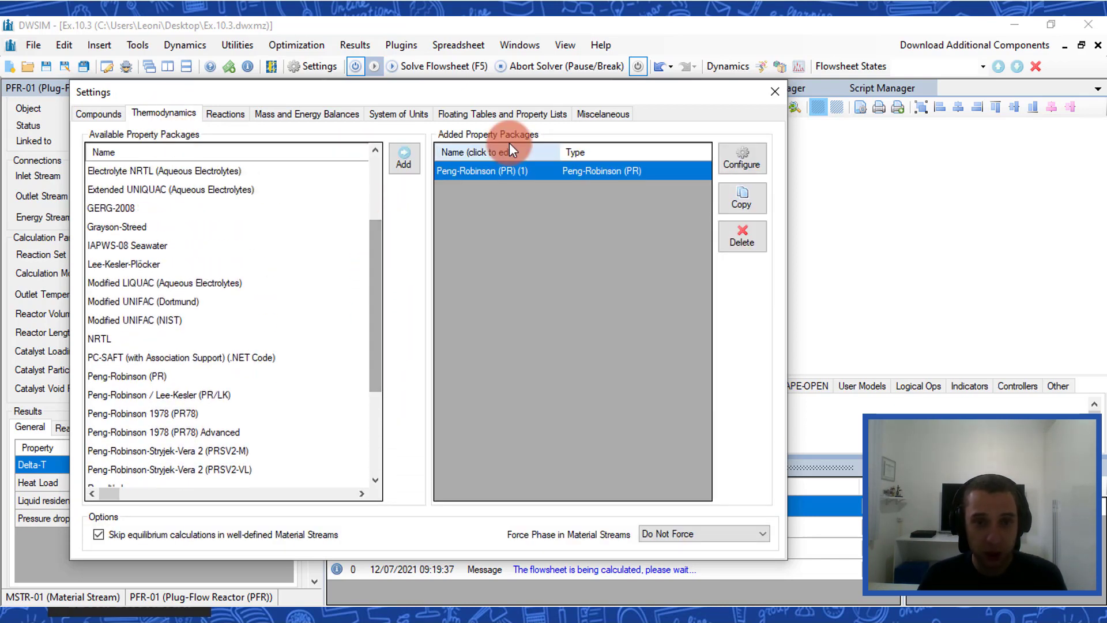
pyautogui.click(462, 177)
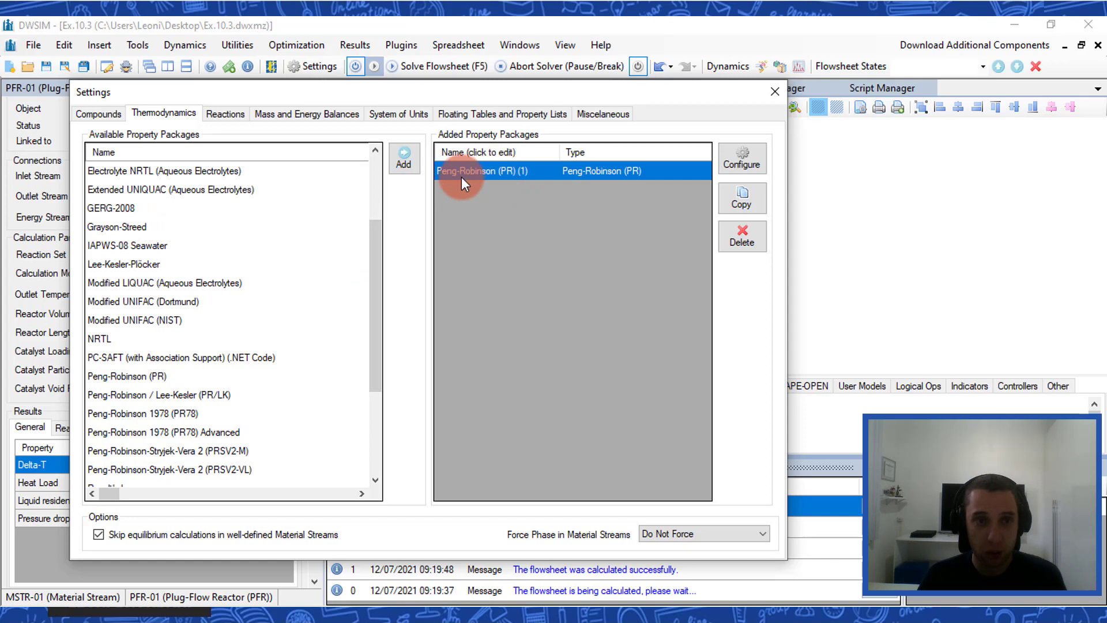
# Examine the heterogeneous catalytic reaction's stoichiometry, base component and kinetic rate expressions in the Default Set, then accept its definition
pyautogui.click(223, 114)
pyautogui.click(351, 184)
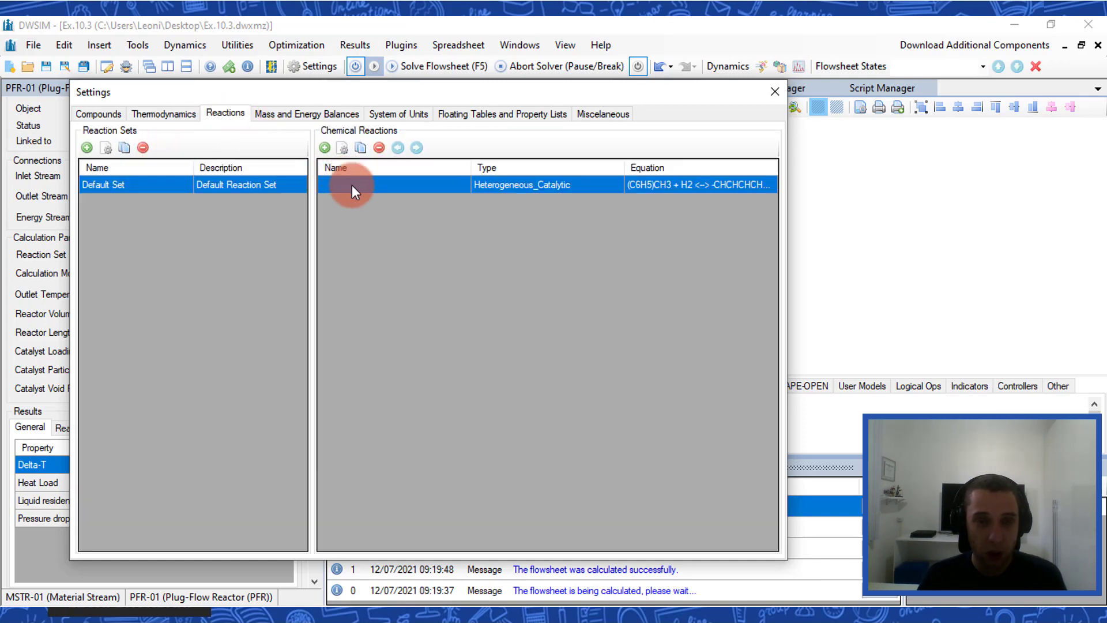
pyautogui.doubleClick(352, 185)
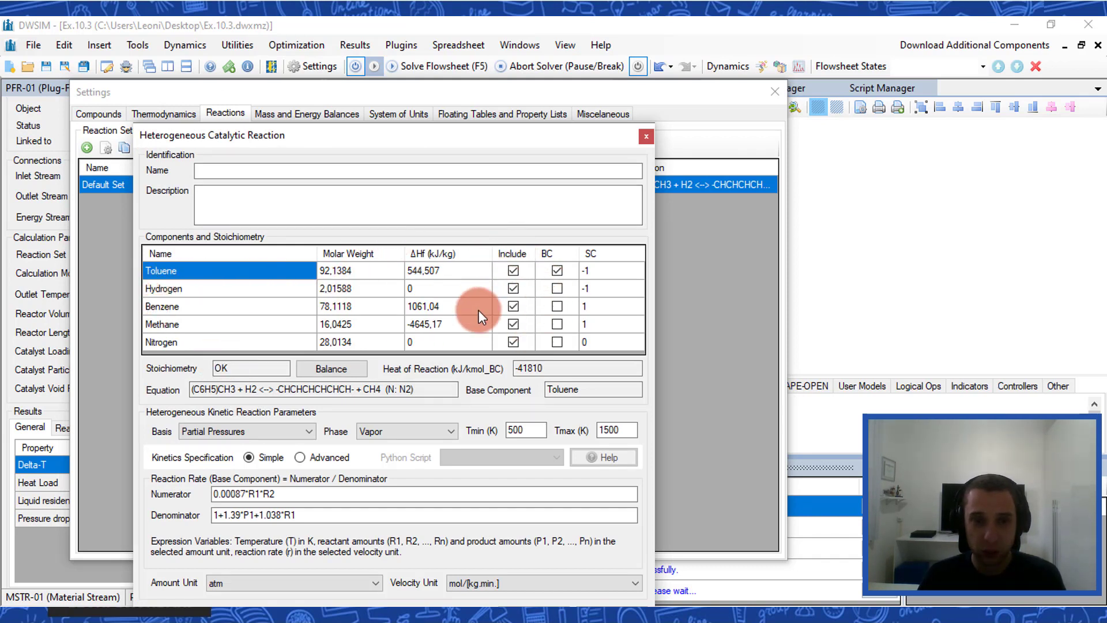
pyautogui.click(557, 271)
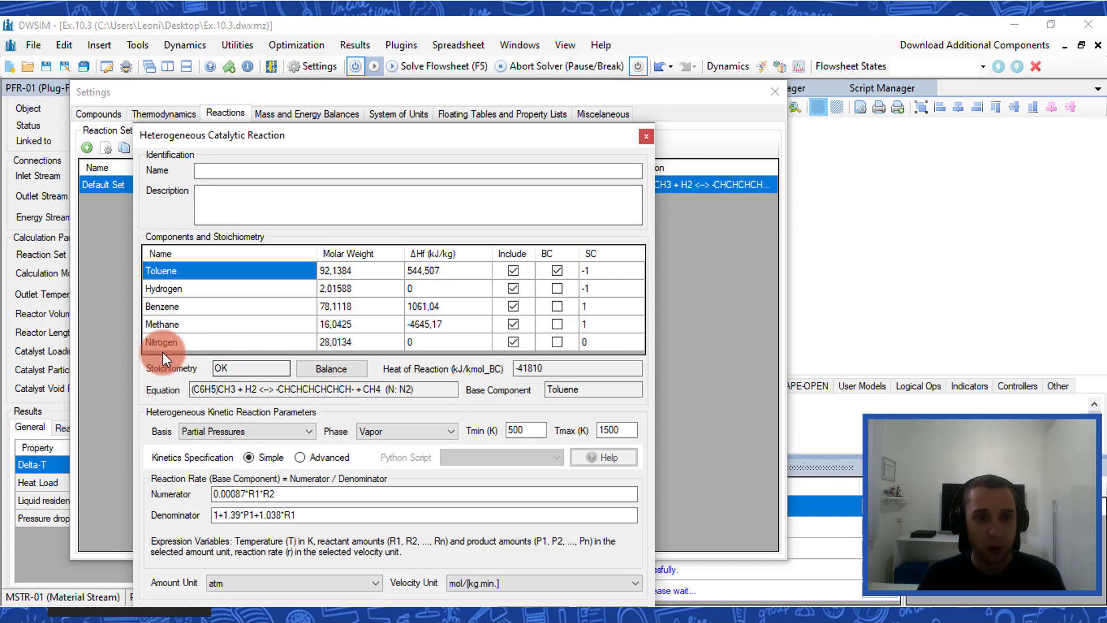
pyautogui.moveTo(388, 140); pyautogui.dragTo(392, 97)
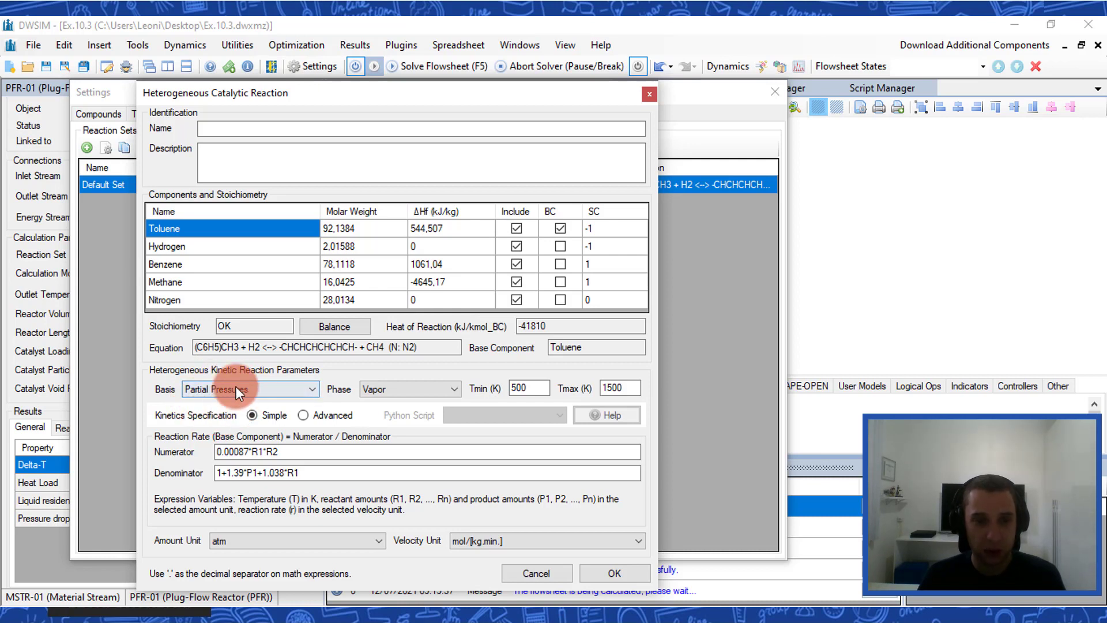
pyautogui.moveTo(302, 473); pyautogui.dragTo(237, 459)
pyautogui.click(246, 473)
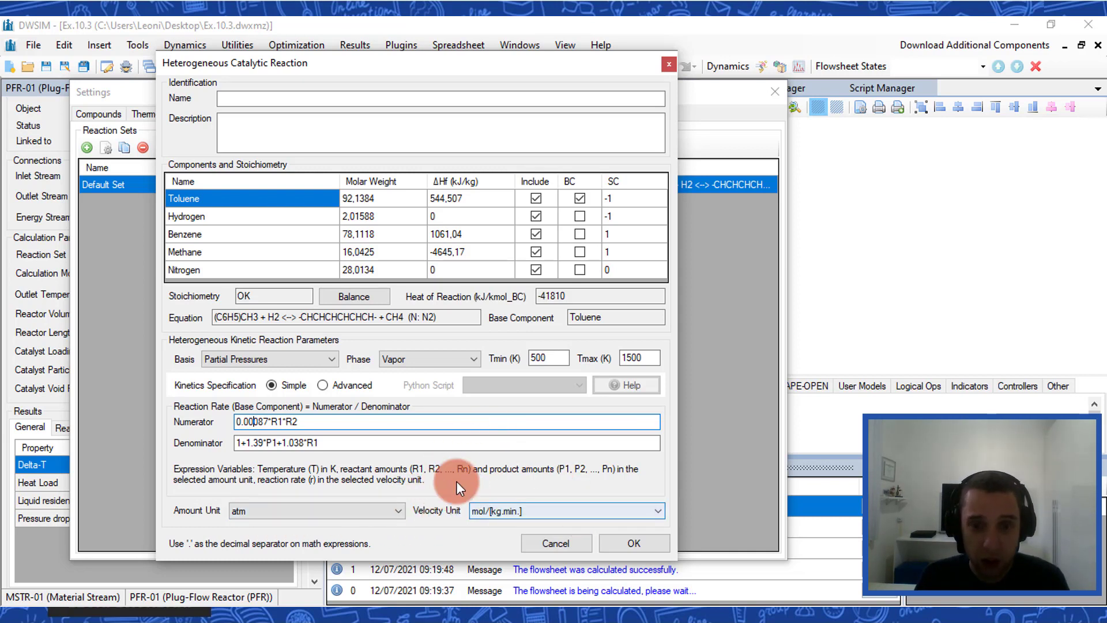
pyautogui.click(628, 542)
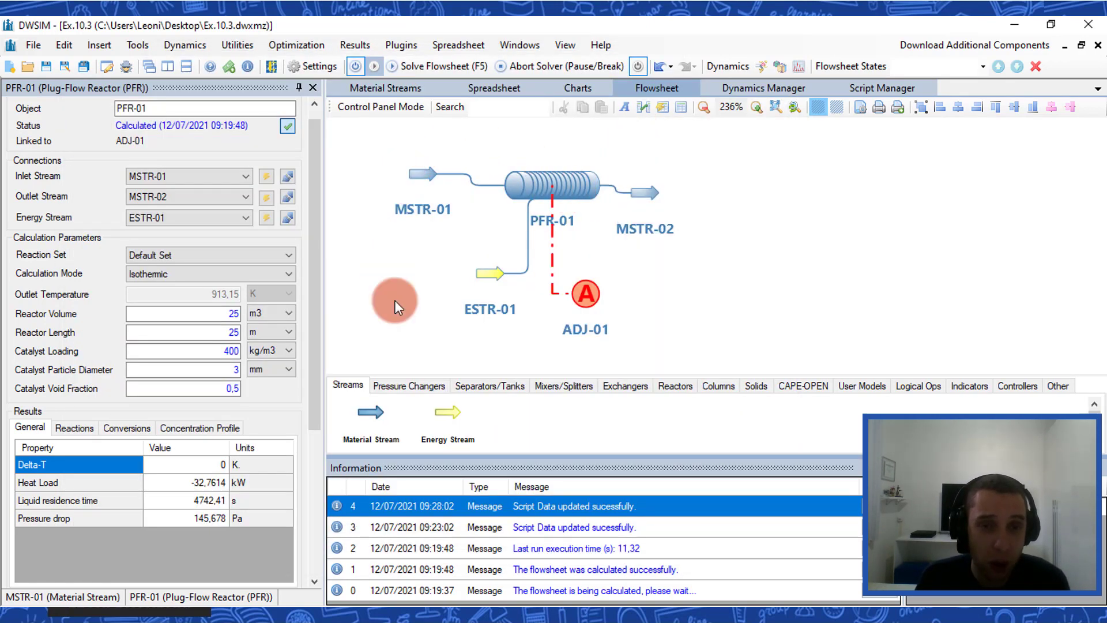
# Inspect the inlet material stream MSTR-01, the outlet stream MSTR-02 and the energy stream ESTR-01 on the flowsheet
pyautogui.click(415, 172)
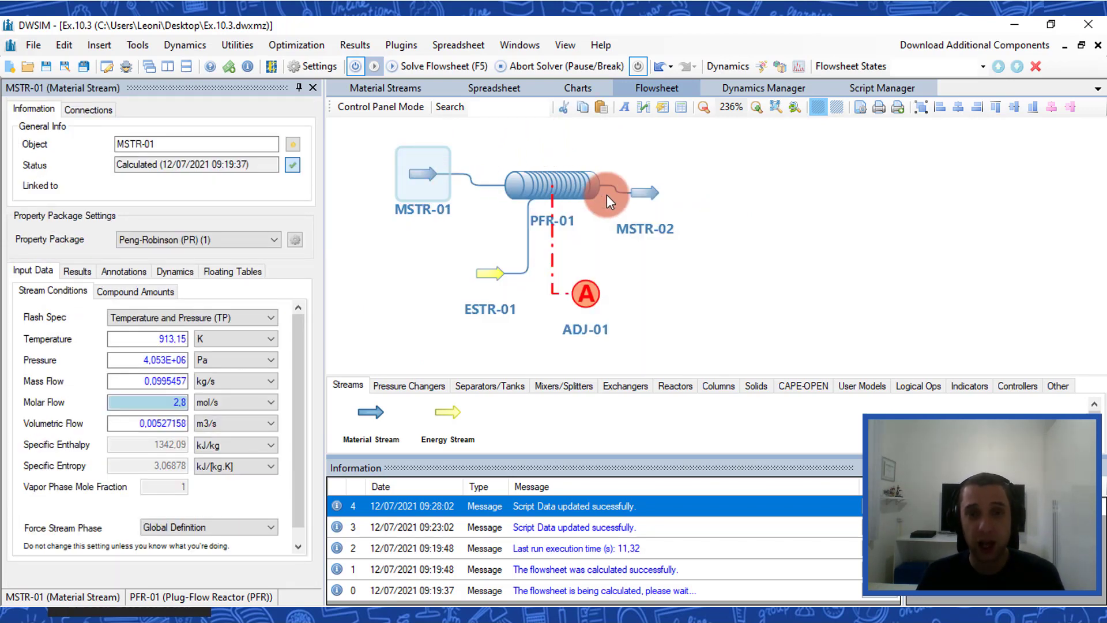
pyautogui.click(640, 196)
pyautogui.click(486, 276)
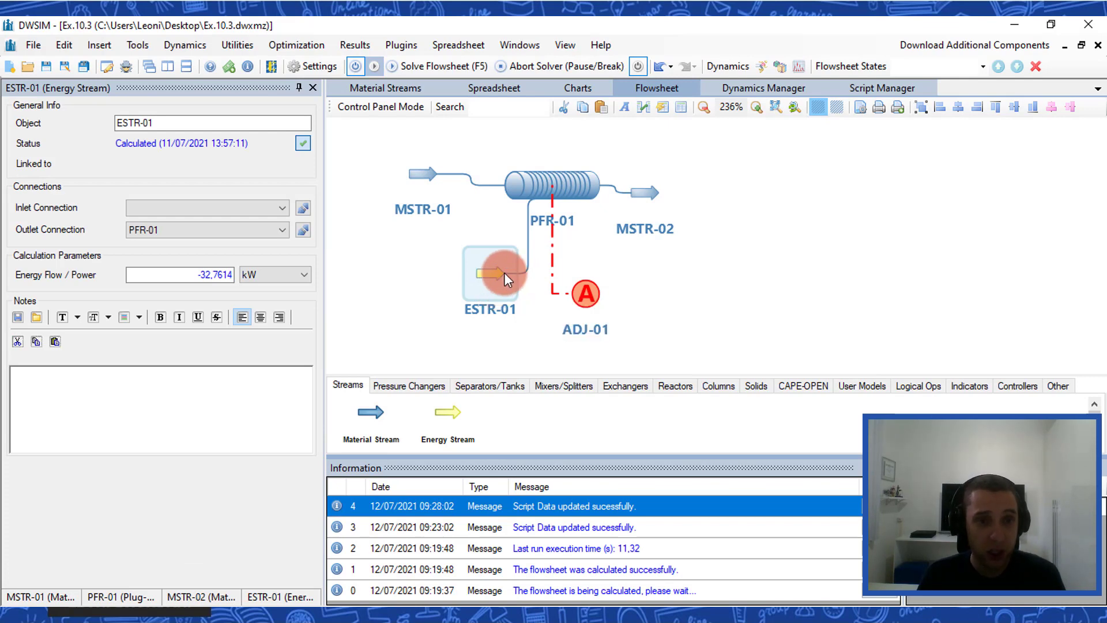
# Set the temperature of inlet stream MSTR-01 to 640 °C
pyautogui.click(423, 175)
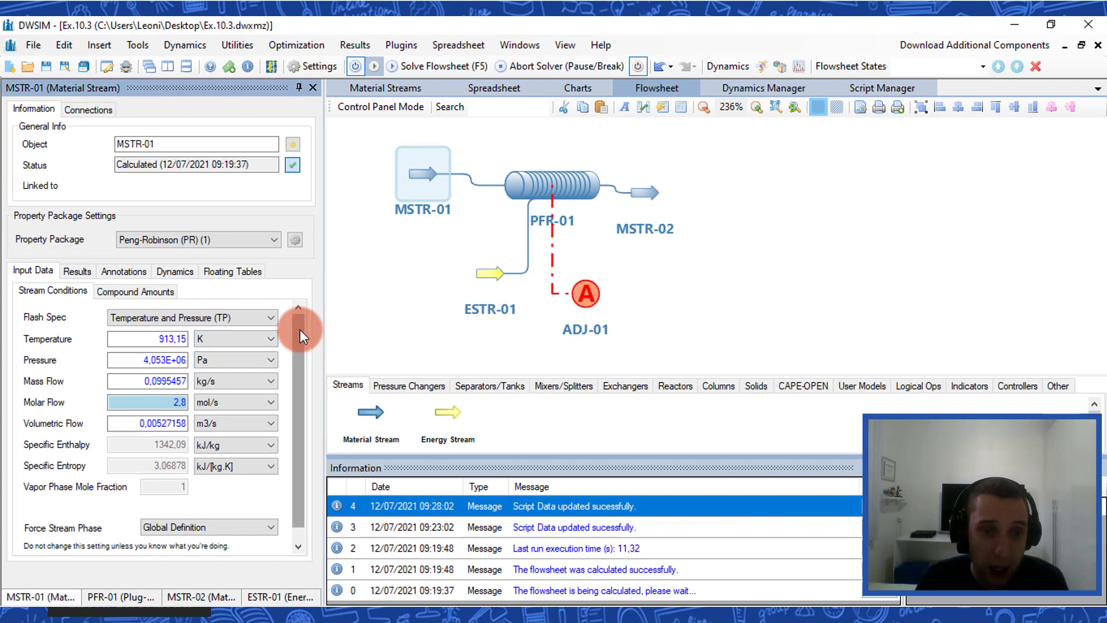
pyautogui.click(153, 364)
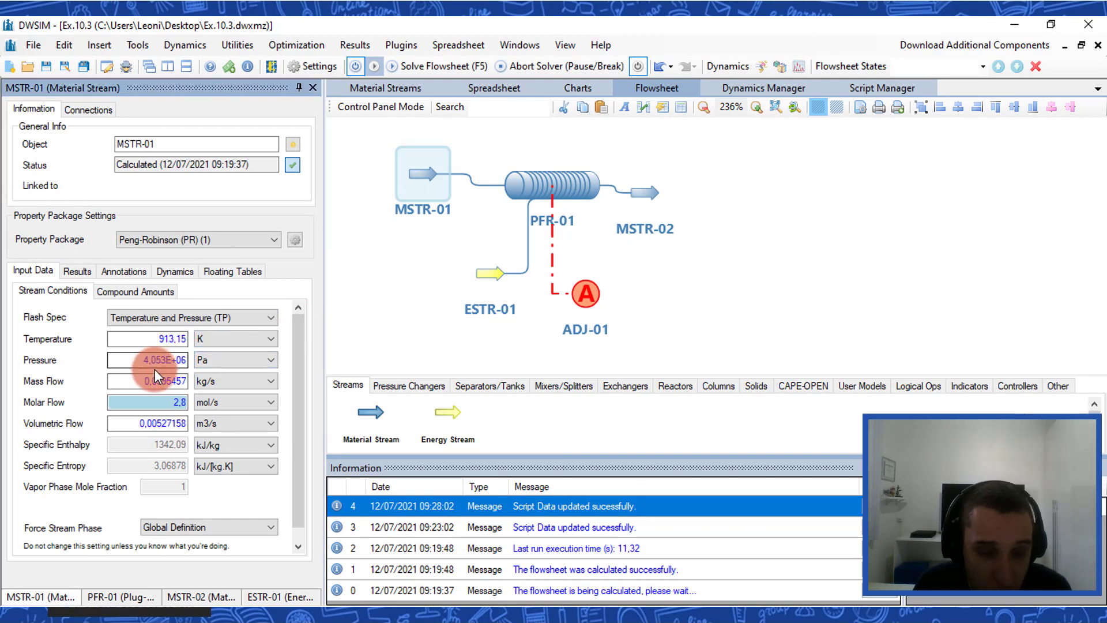
pyautogui.click(169, 343)
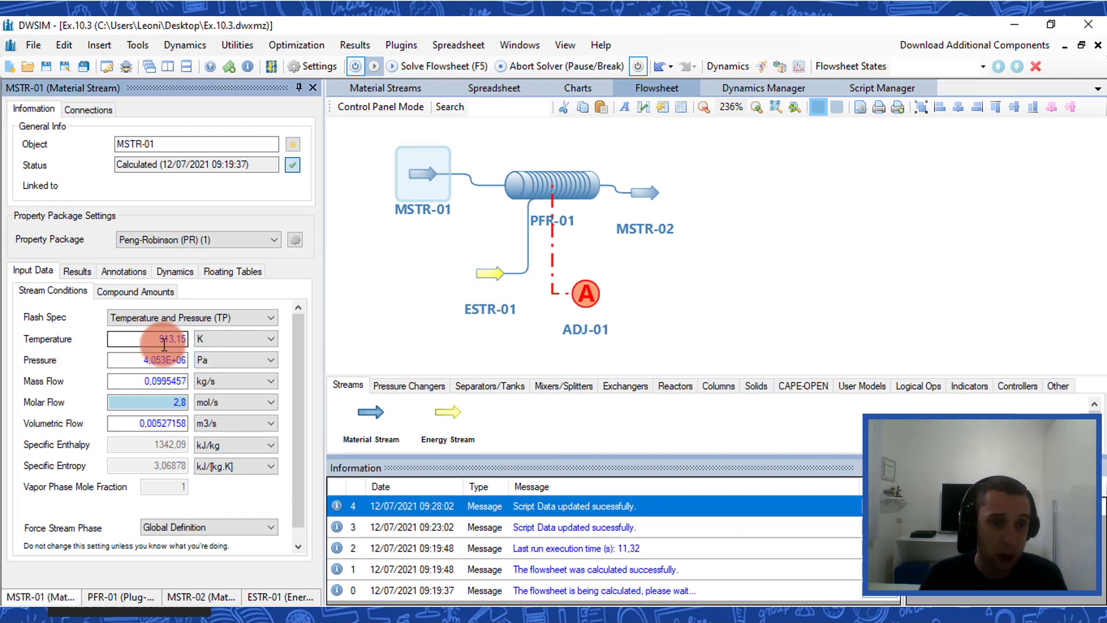
pyautogui.click(166, 358)
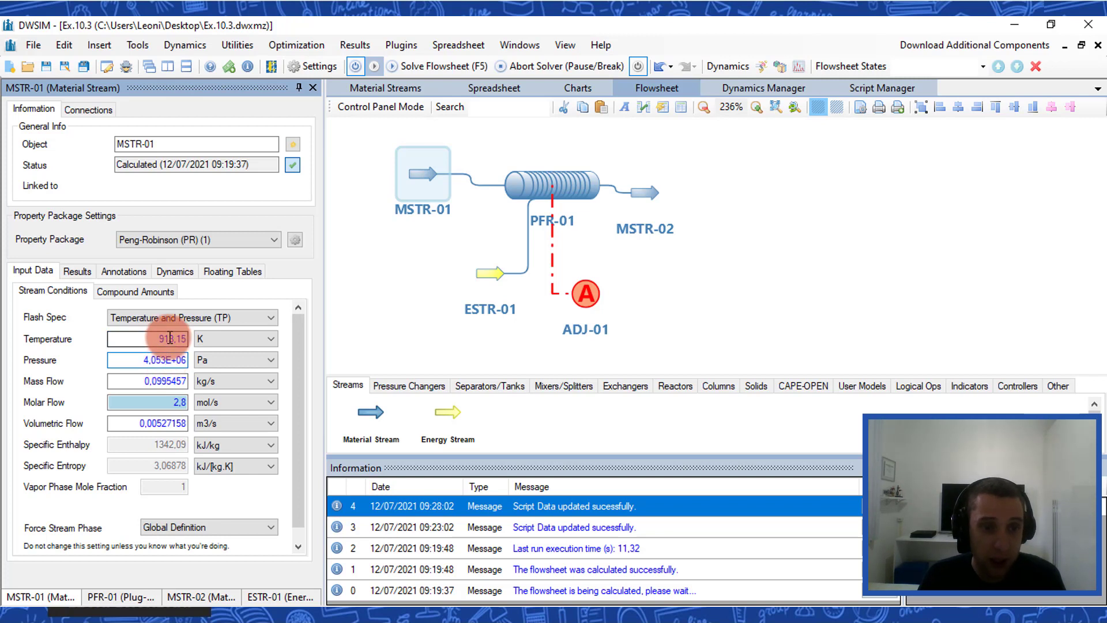
pyautogui.click(166, 359)
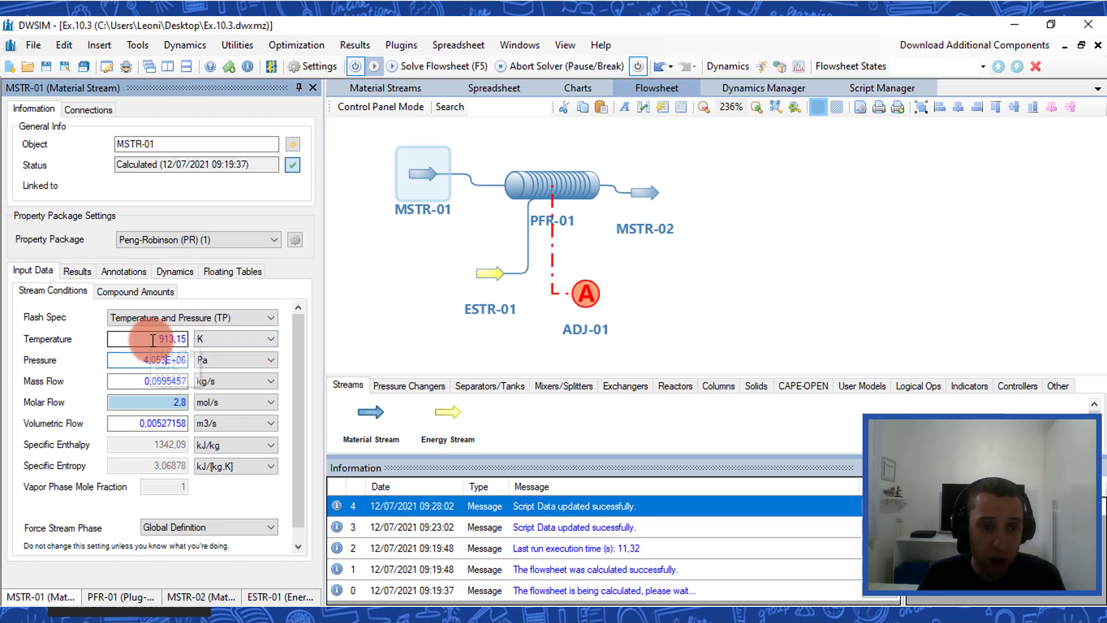
pyautogui.moveTo(162, 340)
pyautogui.moveTo(162, 341); pyautogui.dragTo(191, 339)
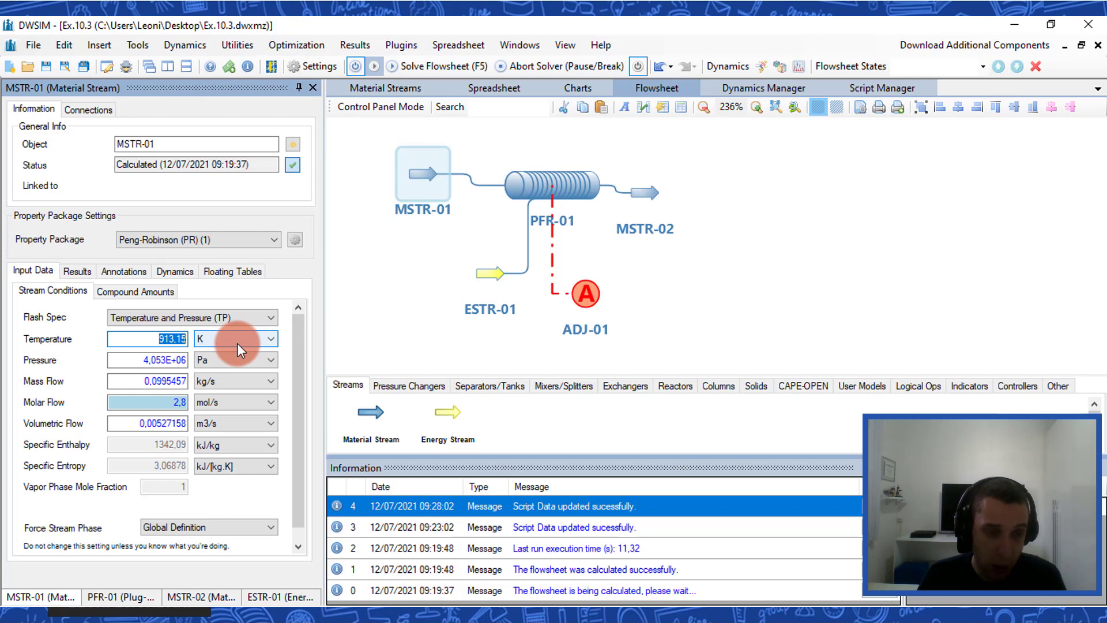
pyautogui.write('640')
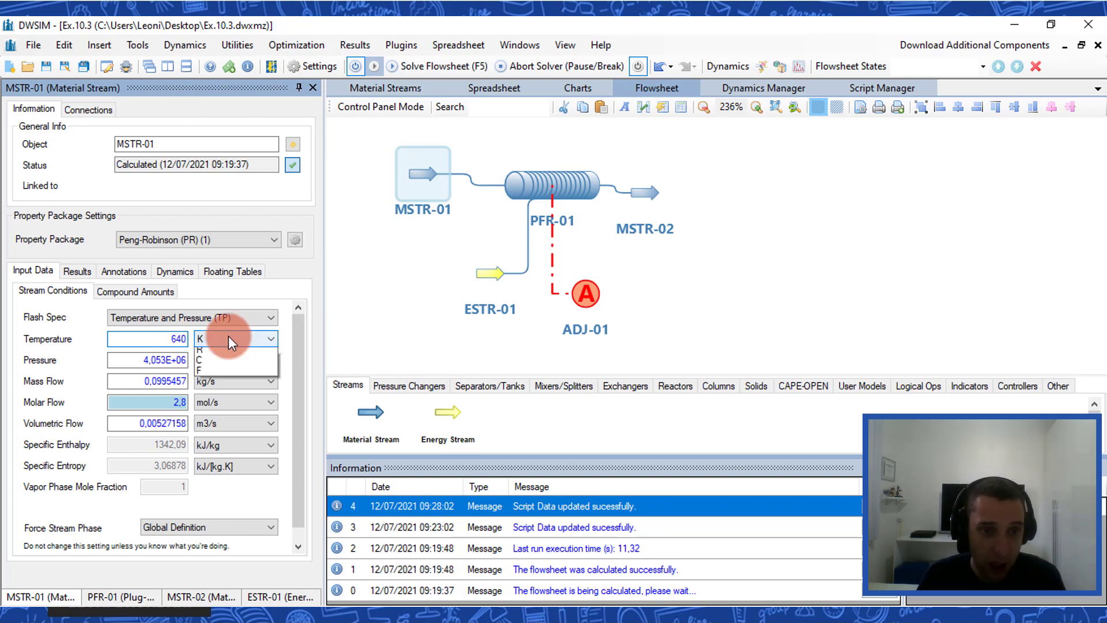
pyautogui.click(229, 337)
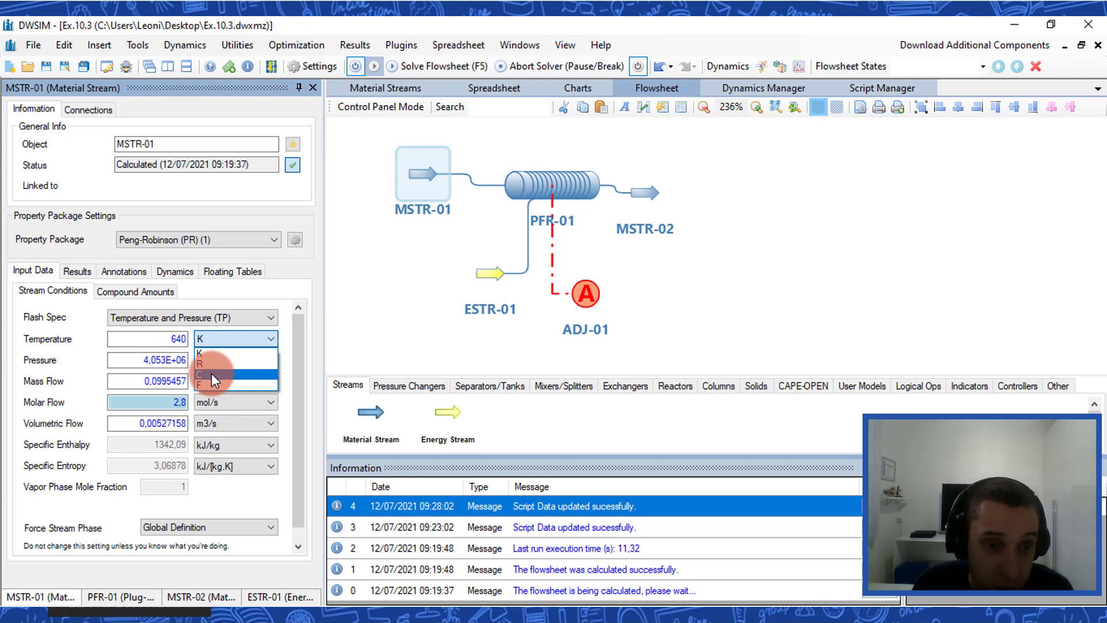
pyautogui.click(211, 372)
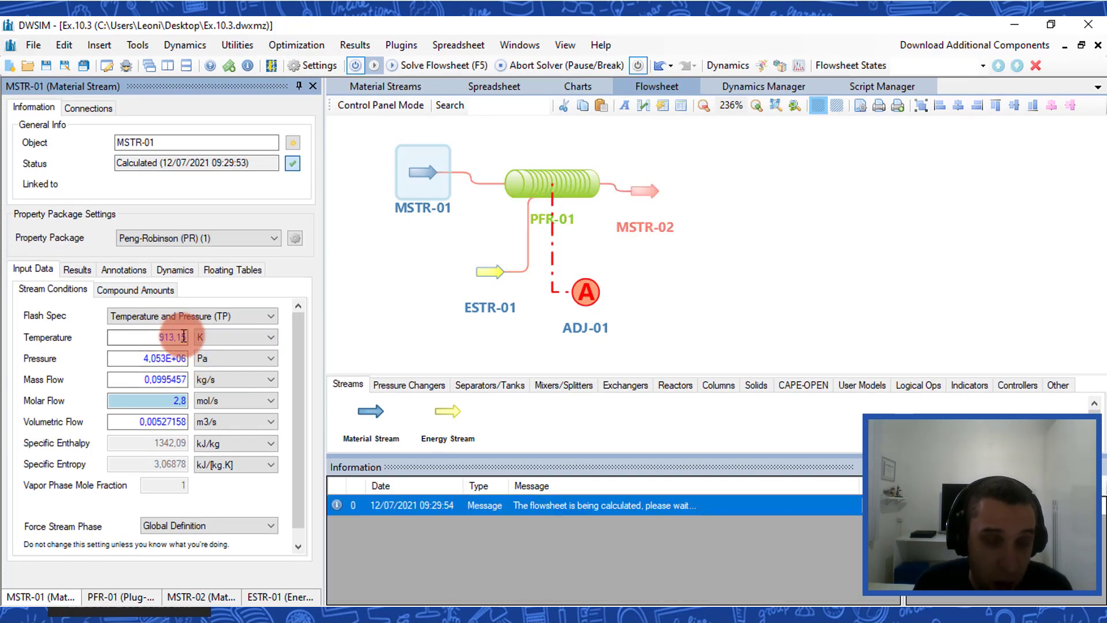
pyautogui.click(441, 171)
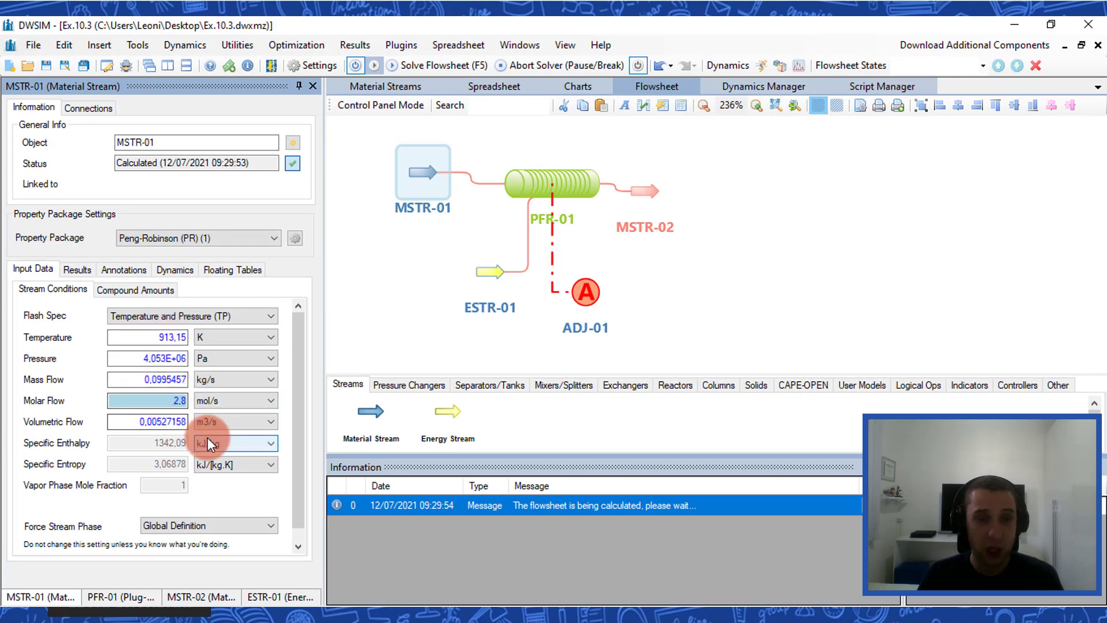
# Check the compound conversions calculated for the plug-flow reactor PFR-01
pyautogui.click(555, 203)
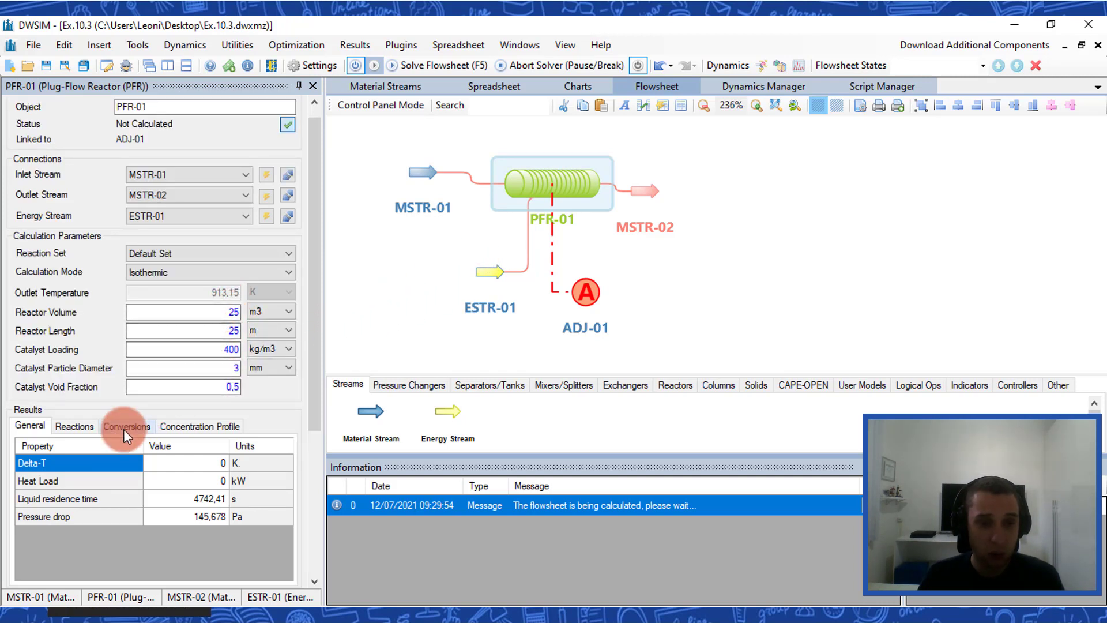
pyautogui.click(239, 350)
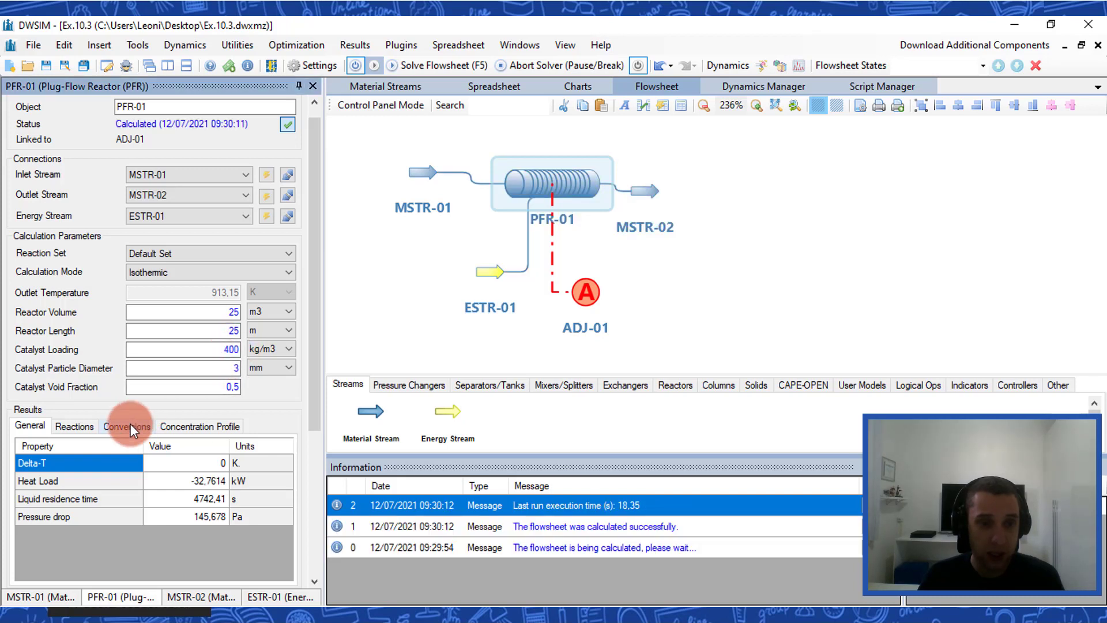
pyautogui.click(126, 426)
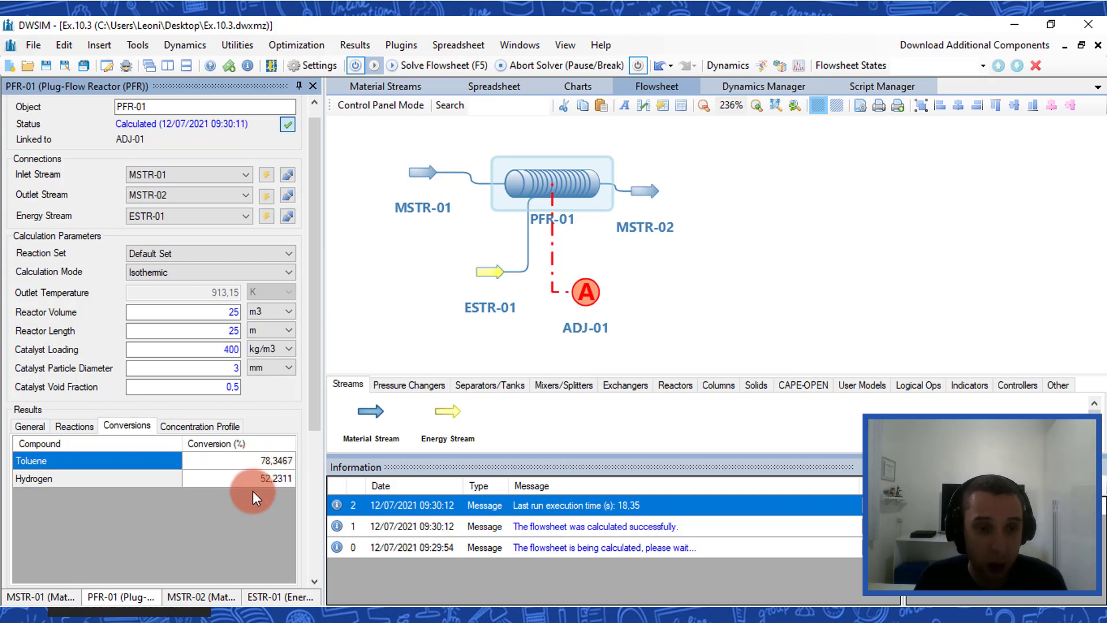
# Set the catalyst loading of reactor PFR-01 to 300 kg/m3
pyautogui.doubleClick(232, 348)
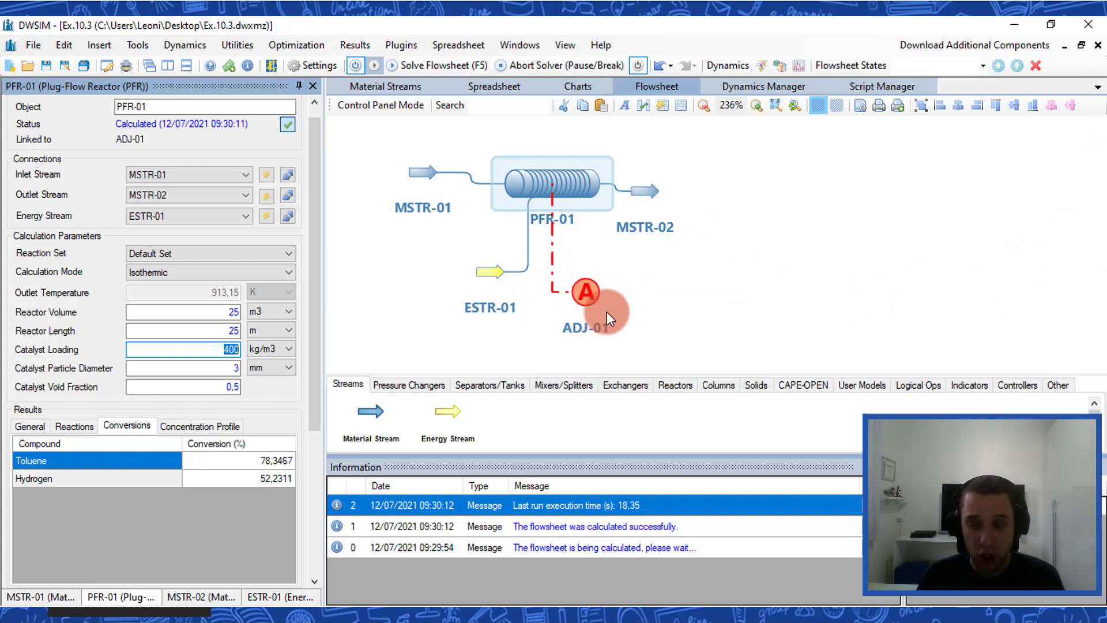
pyautogui.moveTo(592, 298)
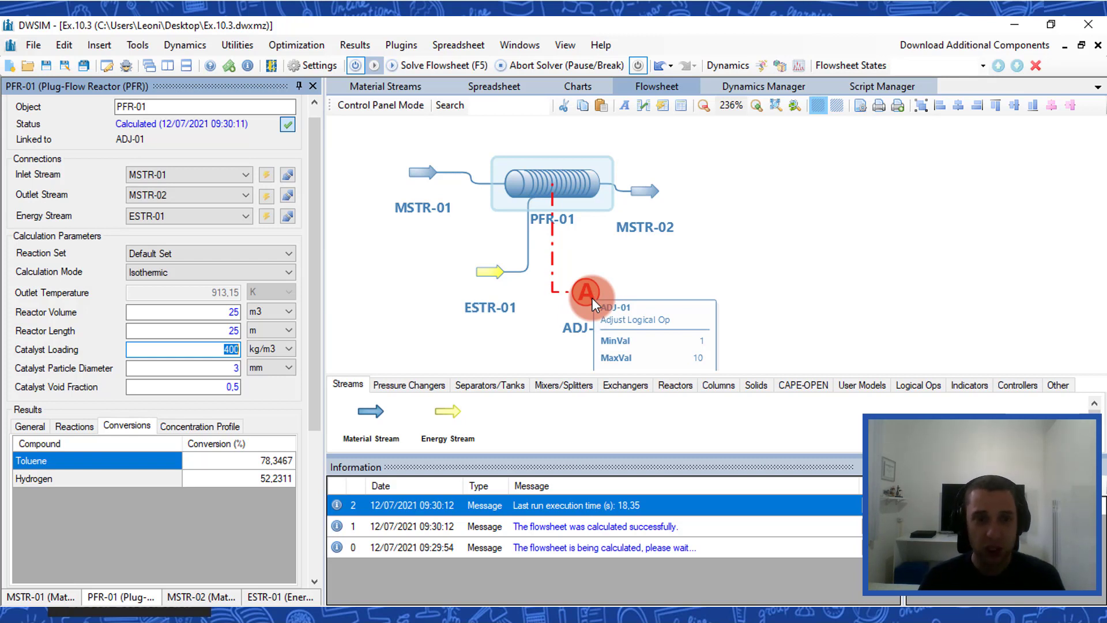
pyautogui.write('300')
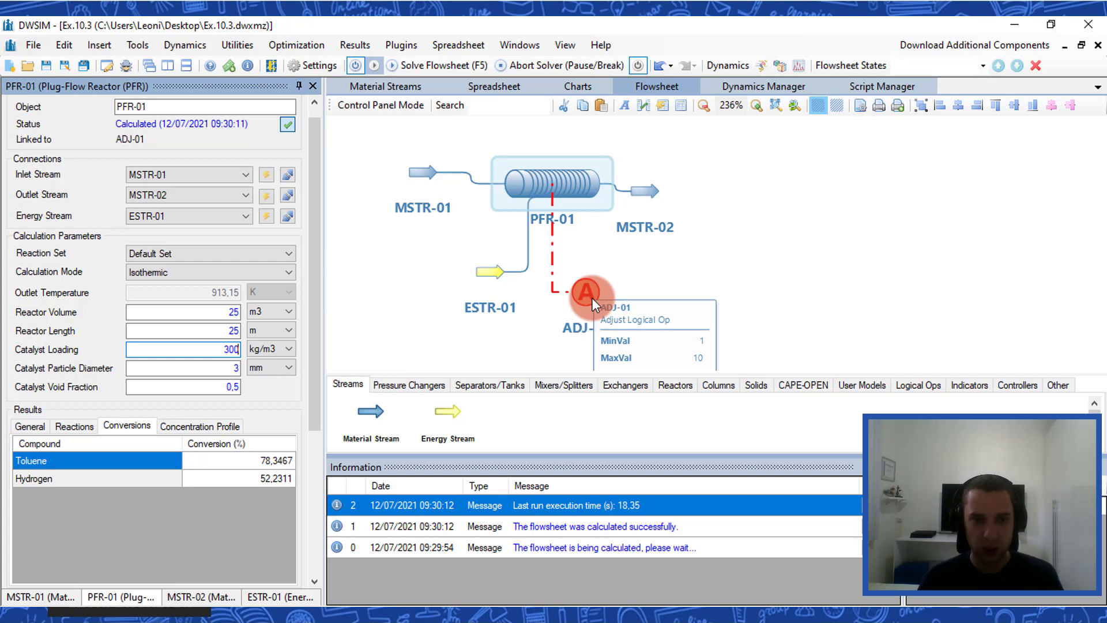
pyautogui.press('Return')
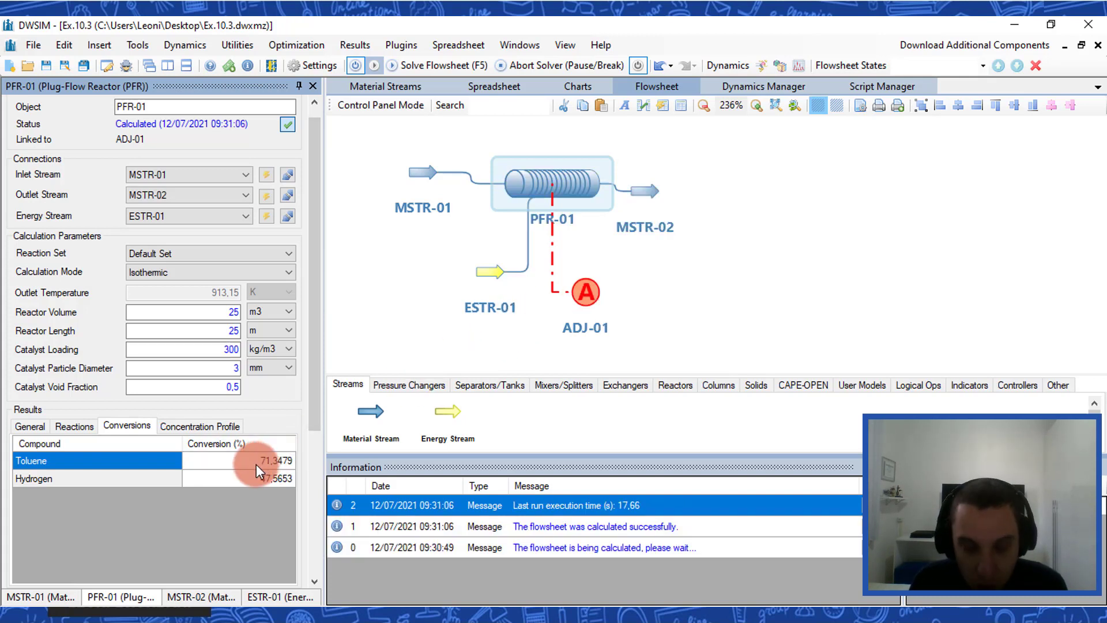
pyautogui.click(358, 413)
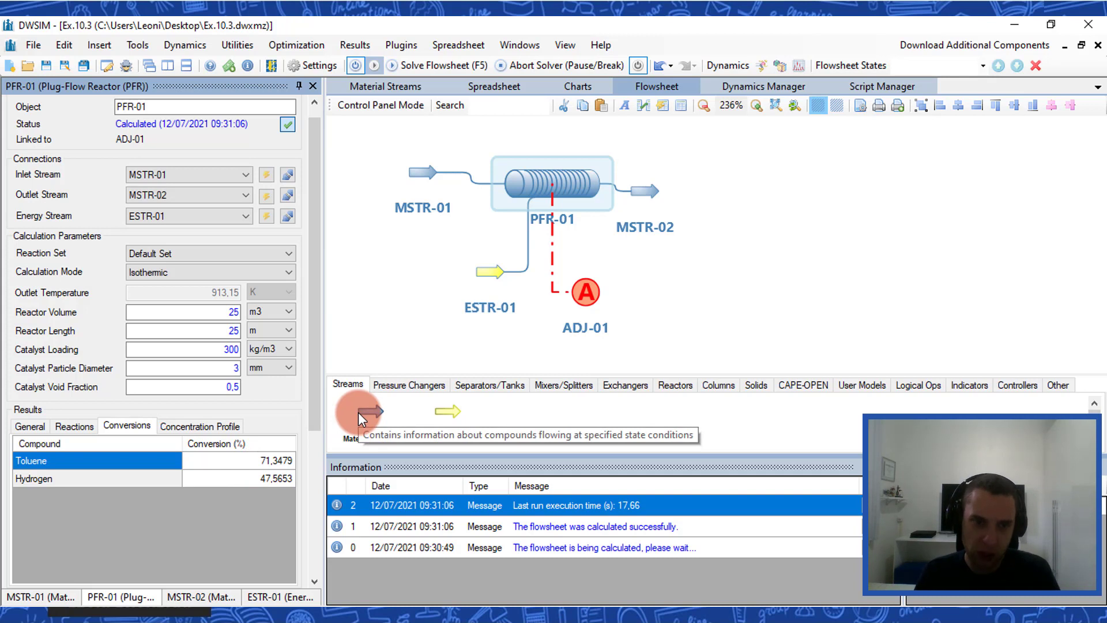
pyautogui.moveTo(358, 412); pyautogui.dragTo(573, 291)
# Configure adjust block ADJ-01 to manipulate the catalyst loading of reactor PFR-01
pyautogui.moveTo(596, 292)
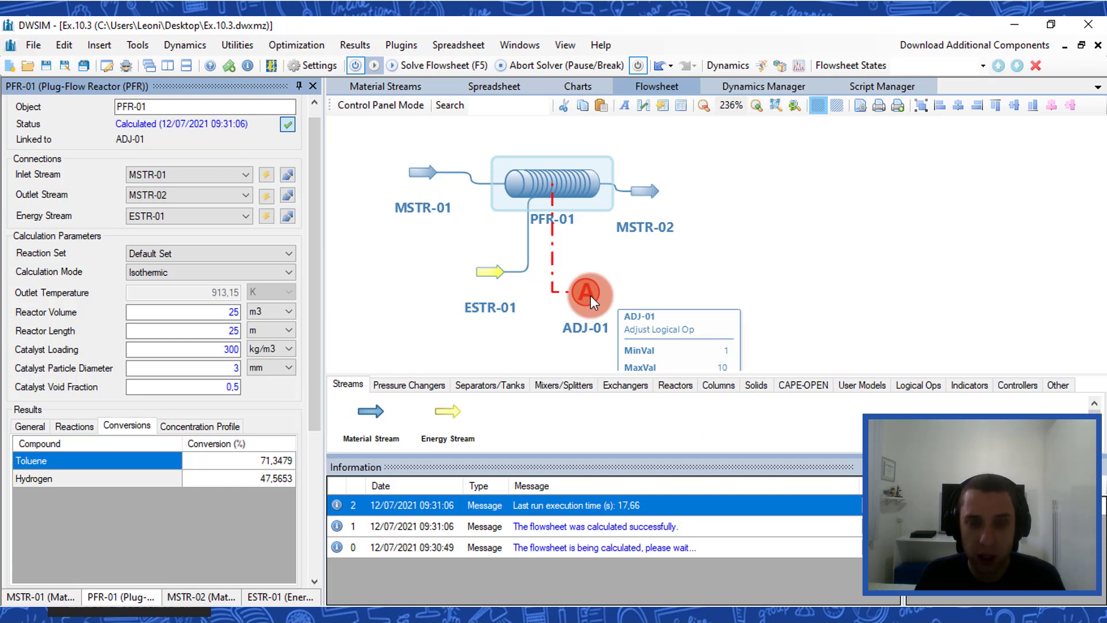
pyautogui.click(590, 295)
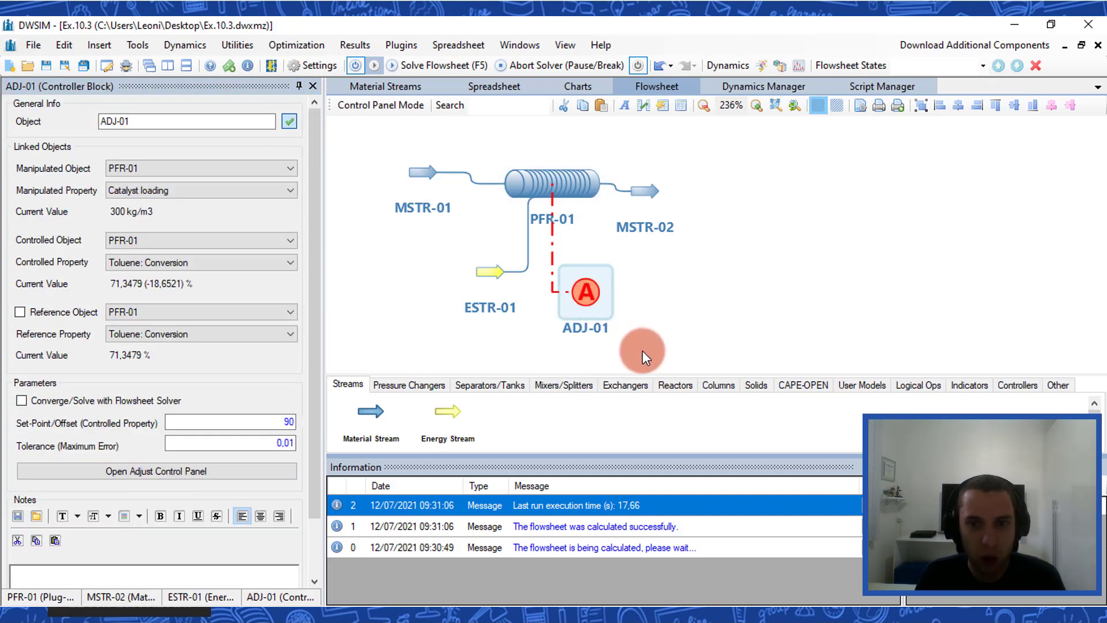
pyautogui.click(170, 170)
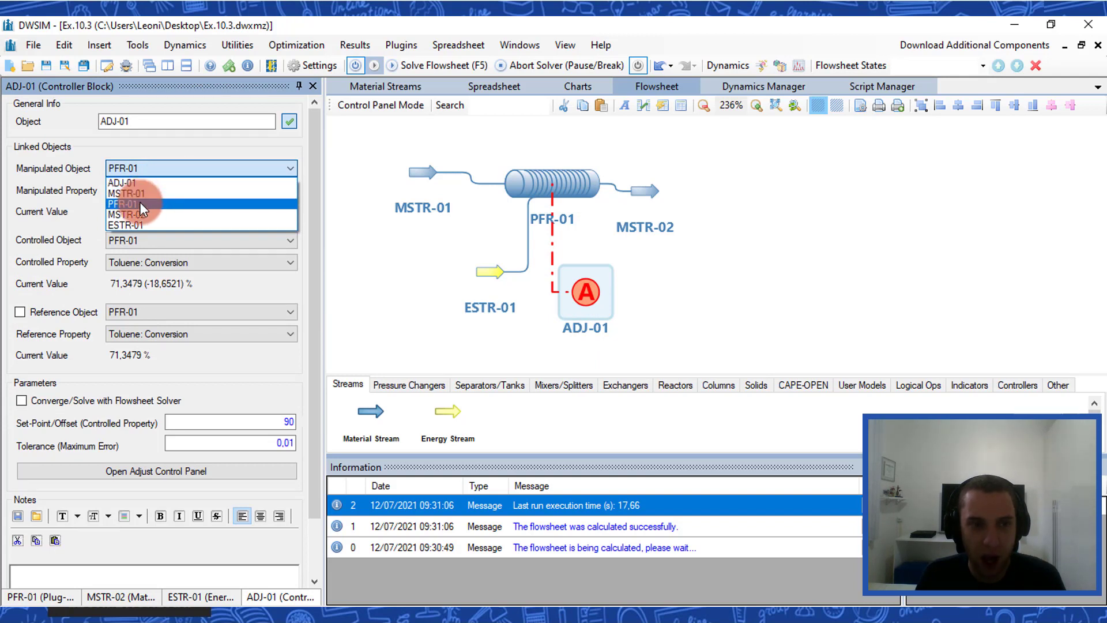
pyautogui.click(140, 203)
pyautogui.click(171, 190)
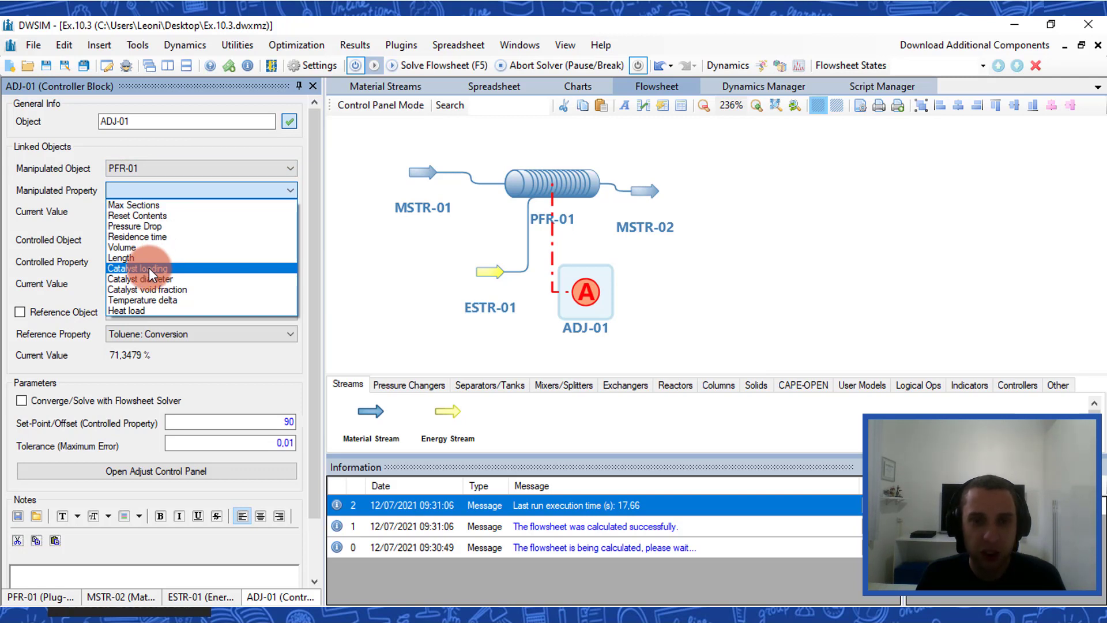
pyautogui.click(149, 268)
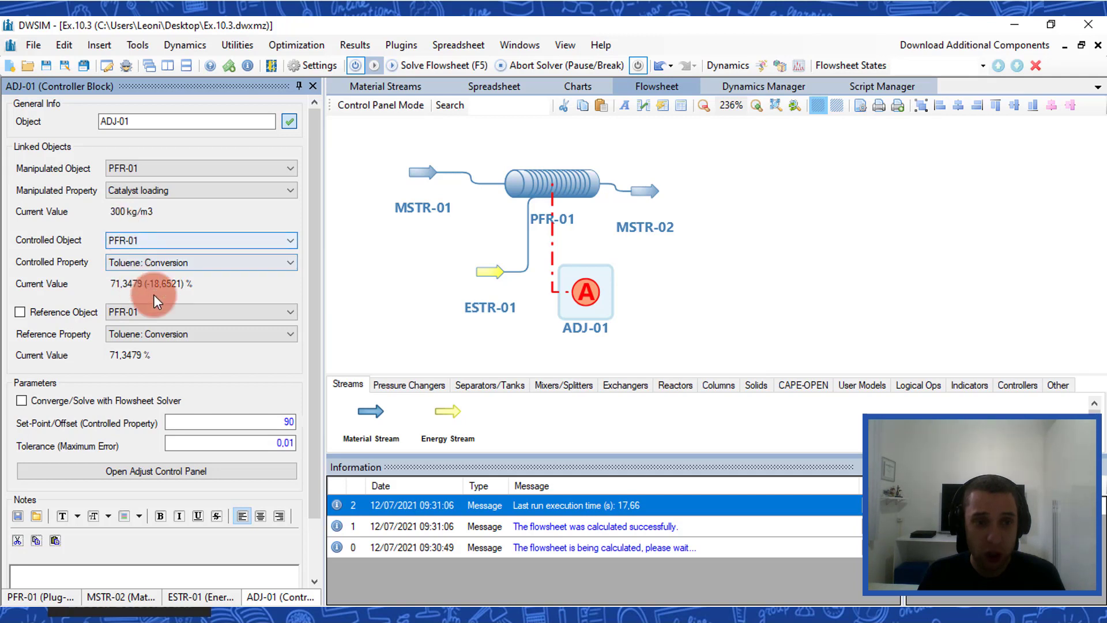
# Set ADJ-01's set-point to 80% toluene conversion and run the adjustment with the Secant method
pyautogui.press('BackSpace')
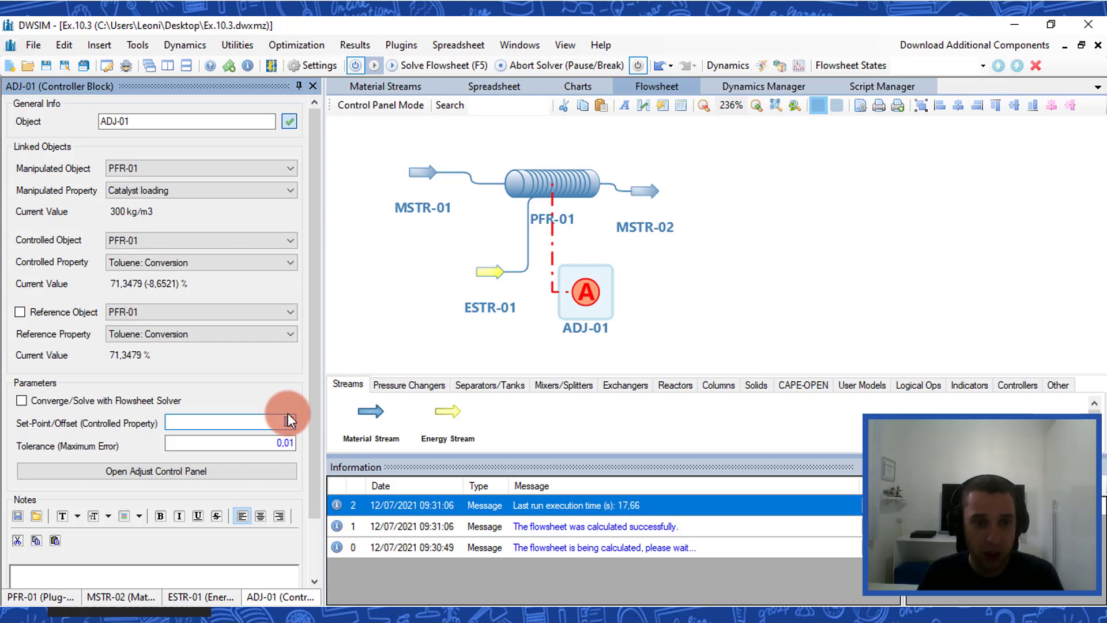
pyautogui.click(142, 476)
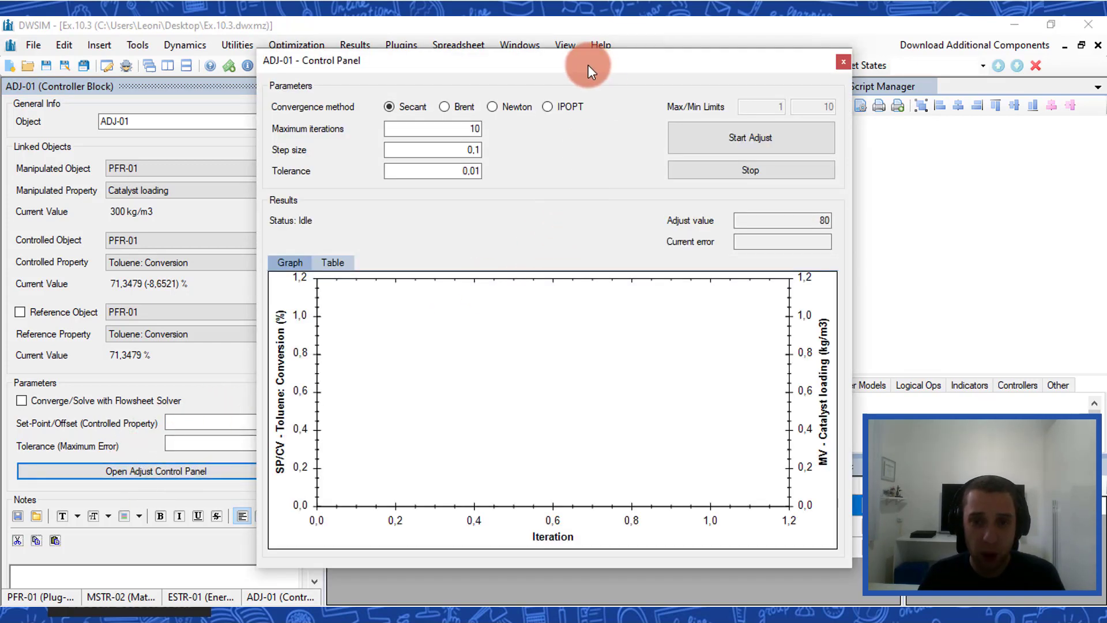
pyautogui.moveTo(587, 64); pyautogui.dragTo(741, 72)
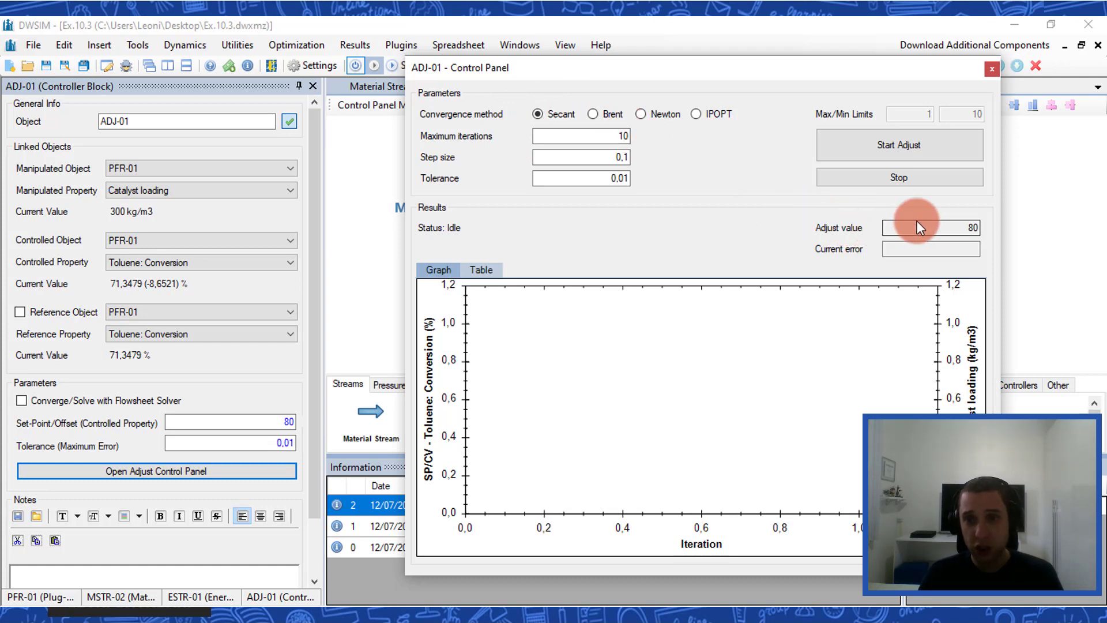
pyautogui.click(916, 147)
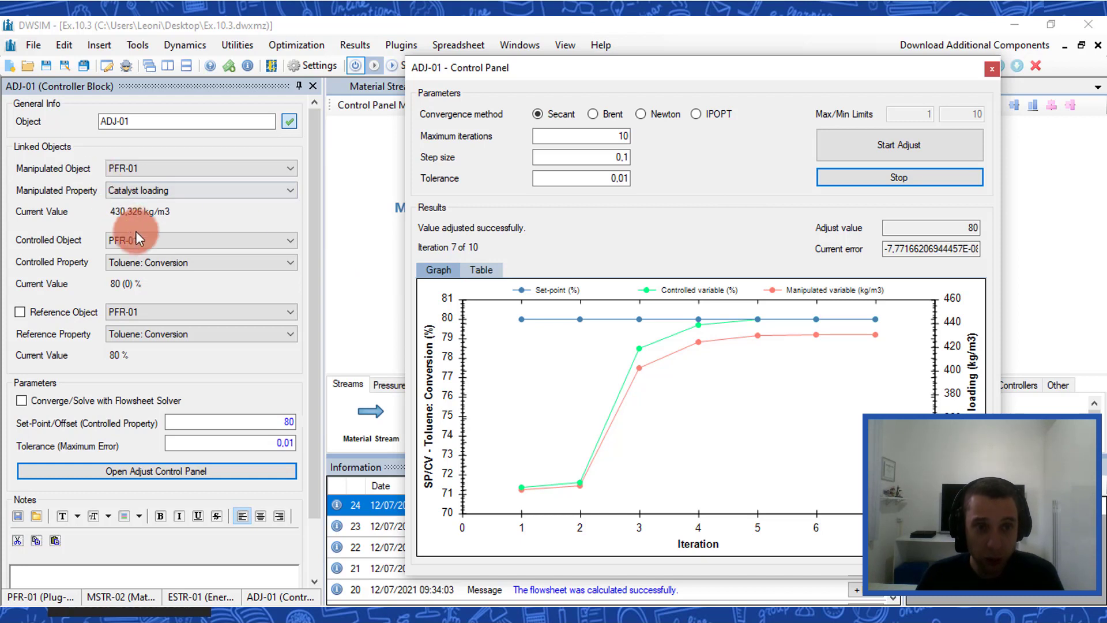
pyautogui.click(114, 213)
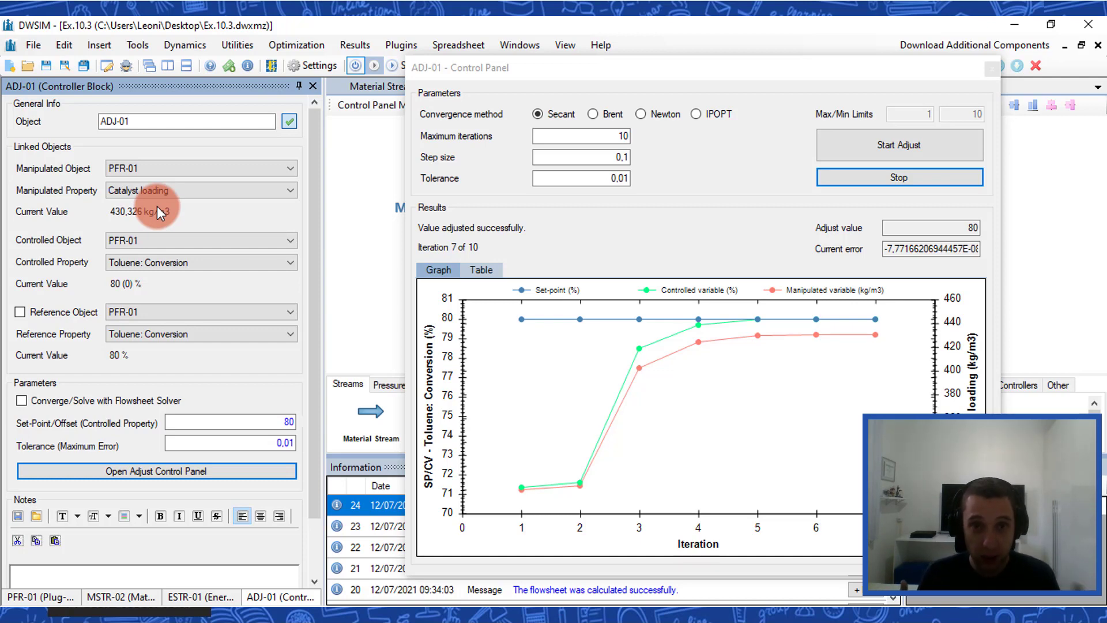
pyautogui.click(989, 69)
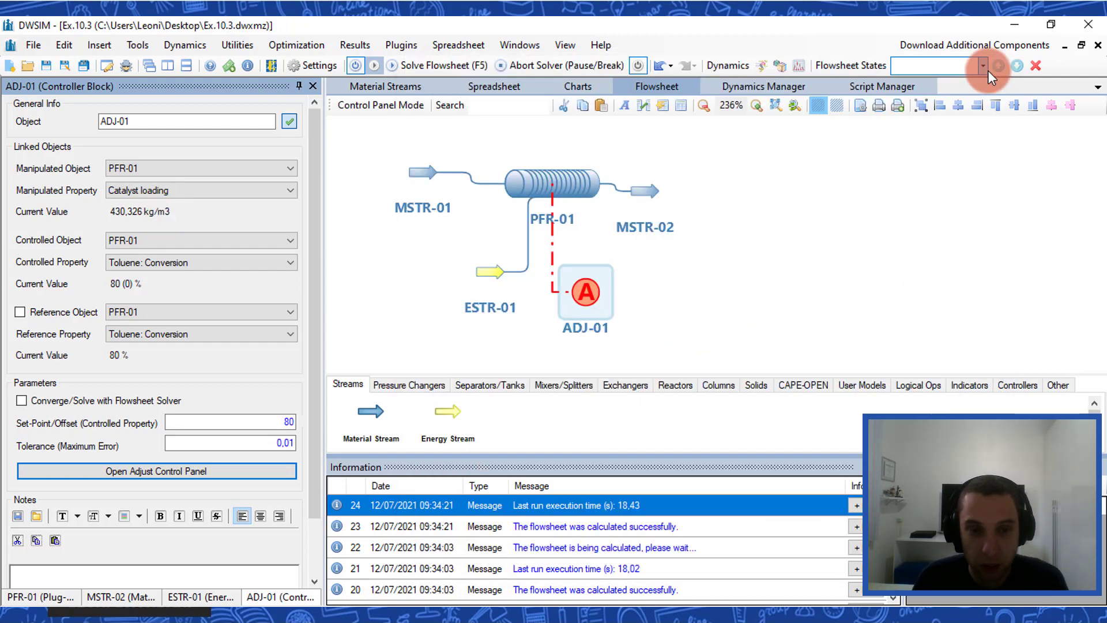
# Examine the concentration profile along reactor PFR-01 and its reactor volume
pyautogui.click(31, 599)
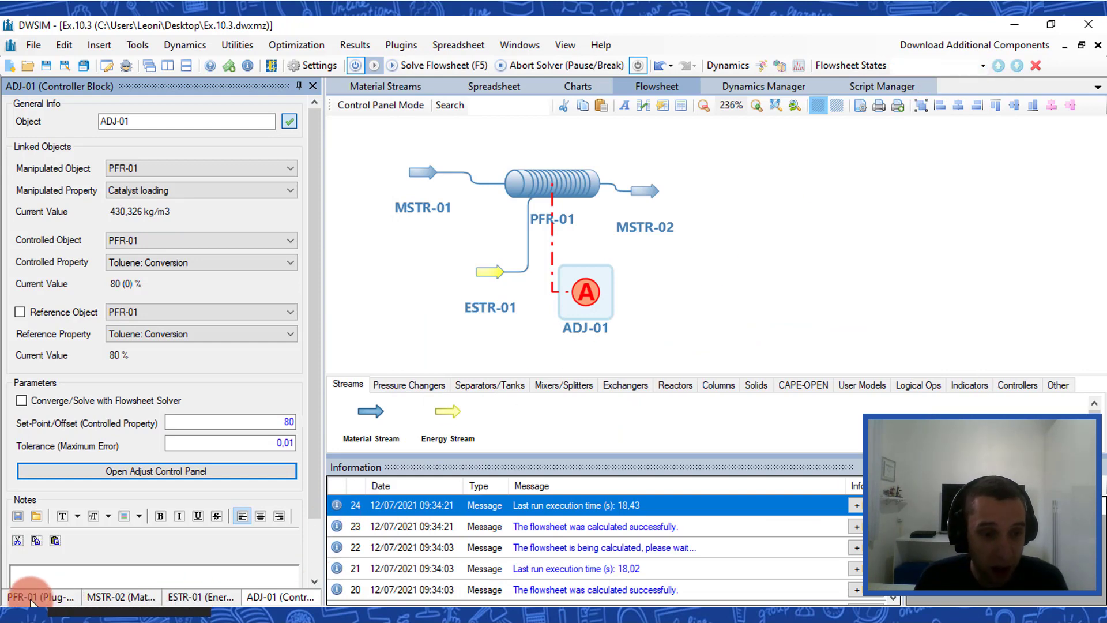
pyautogui.click(167, 425)
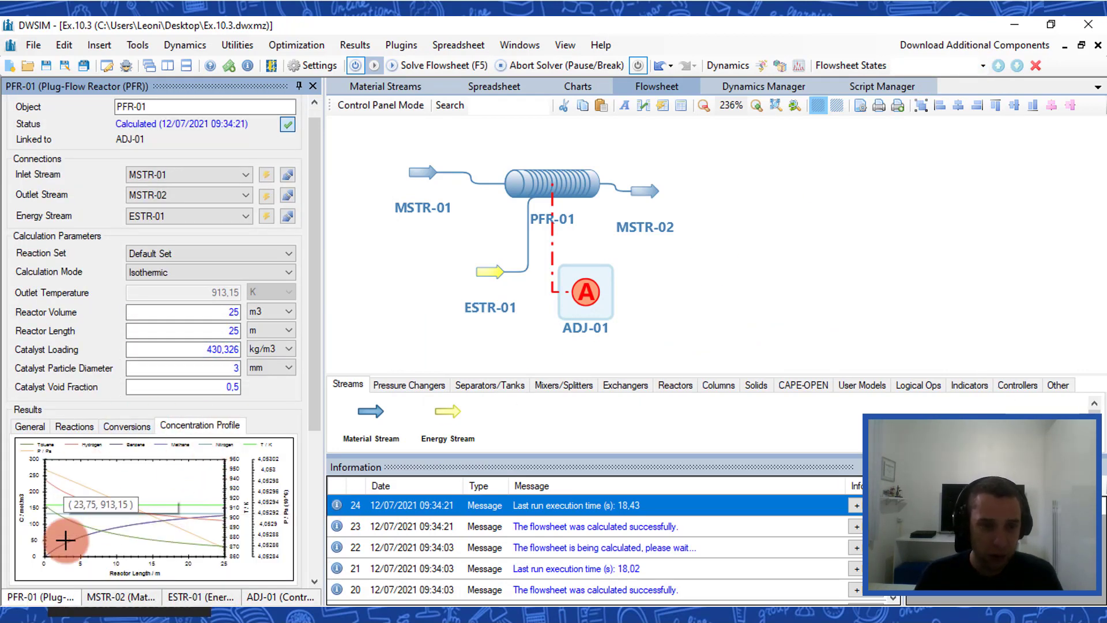
pyautogui.moveTo(65, 539); pyautogui.dragTo(132, 486)
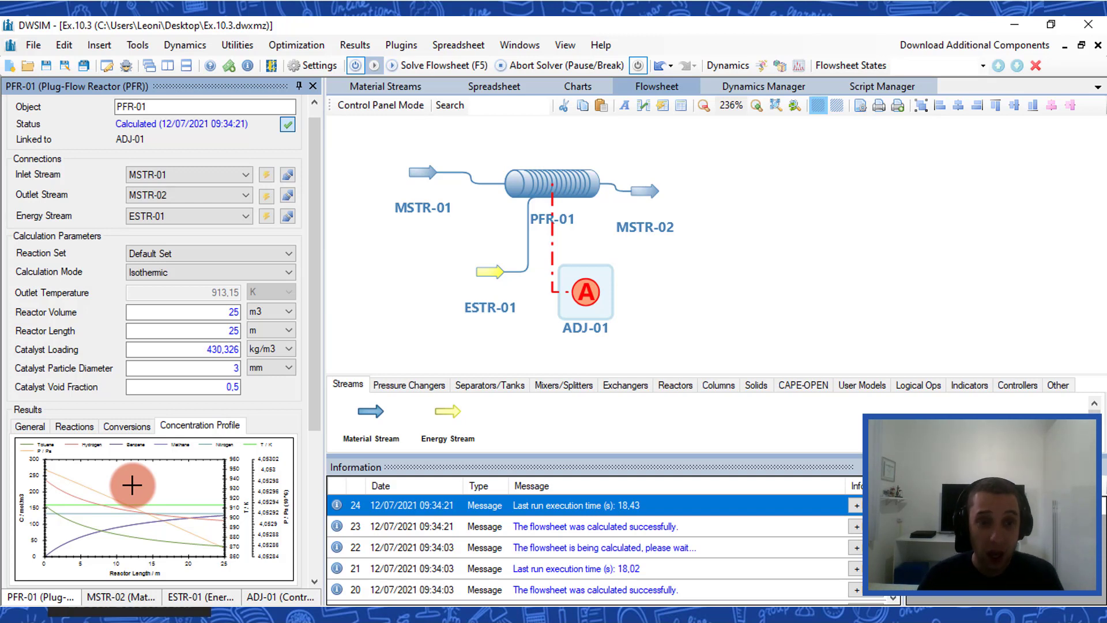
pyautogui.doubleClick(237, 311)
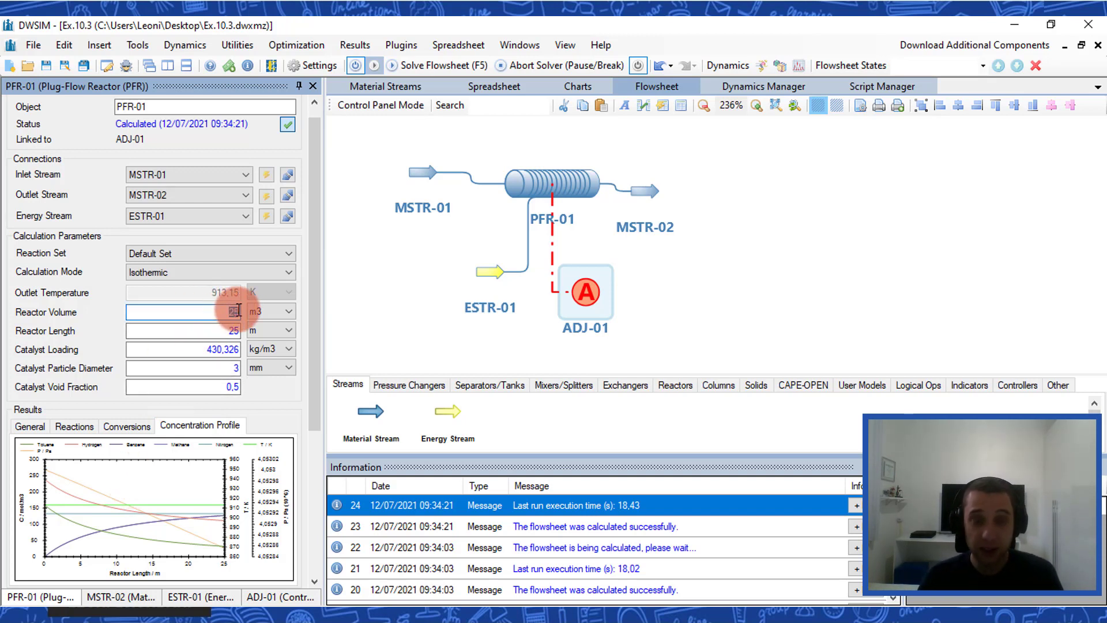